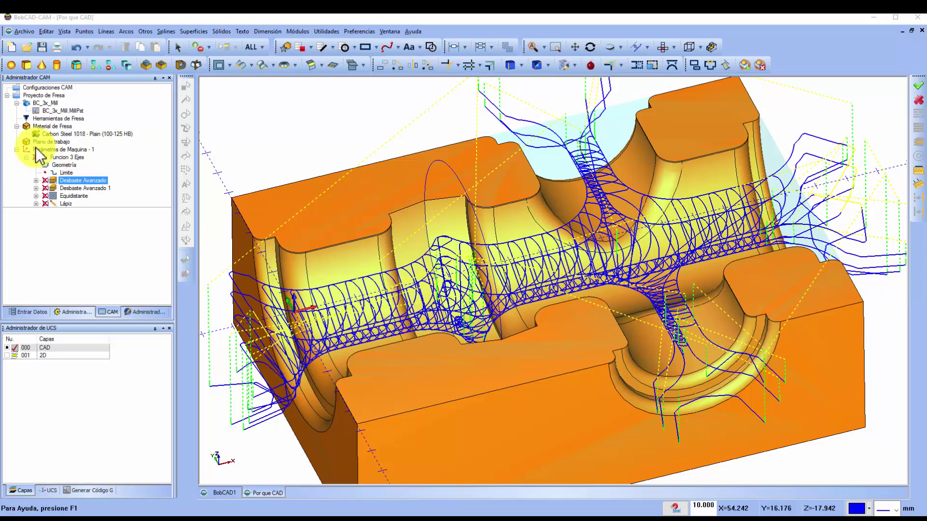
Show the bare cavity part under Funcion 3 Ejes, then display the Desbaste Avanzado roughing toolpath.
click(63, 157)
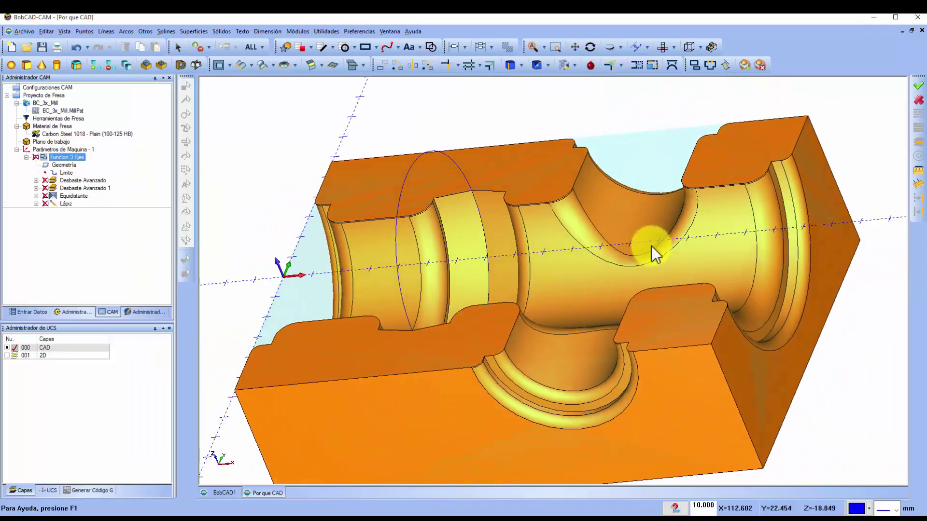
click(83, 180)
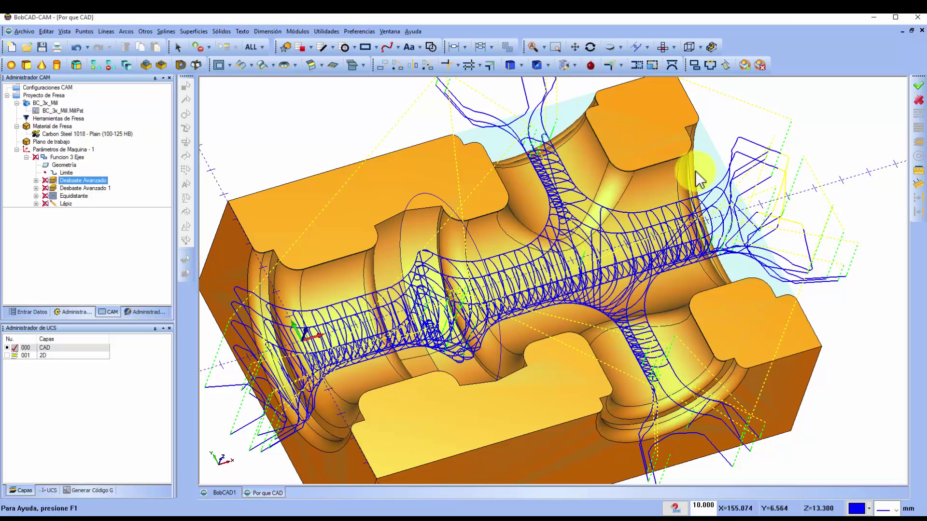
Display the Desbaste Avanzado 1 roughing toolpath, then rotate and zoom the view to inspect it.
ctrl+click(82, 195)
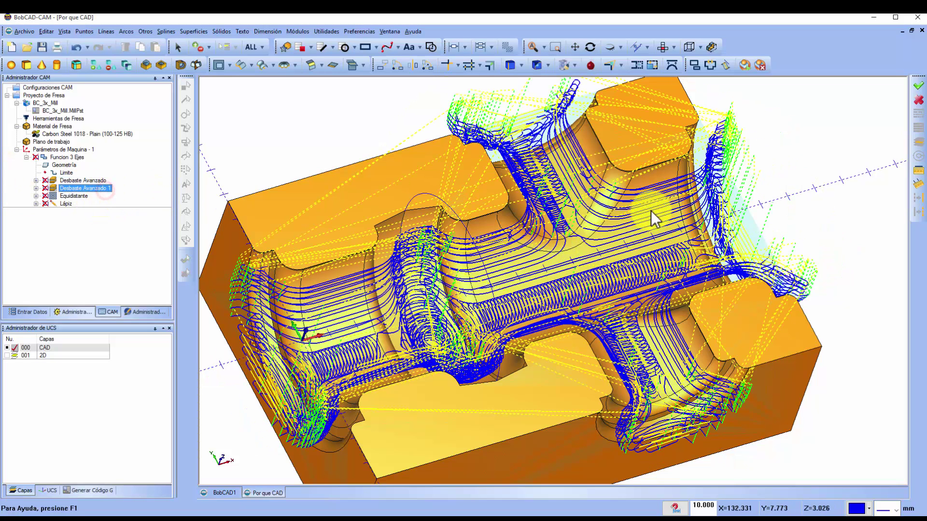
mouse_move(652, 213)
middle_down()
mouse_move(516, 189)
mouse_move(586, 182)
mouse_move(715, 441)
mouse_move(618, 349)
mouse_move(528, 300)
mouse_move(714, 275)
mouse_move(690, 327)
middle_up()
scroll(620, 348, up, 3)
scroll(692, 333, down, 2)
scroll(691, 326, down, 2)
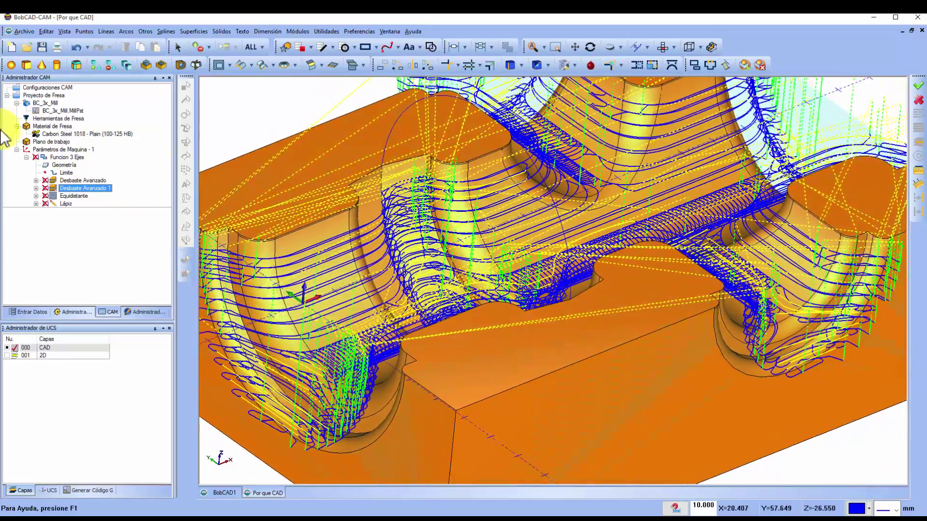
Show the Equidistante finishing toolpath, inspect it from several angles, then reselect Desbaste Avanzado 1.
click(67, 196)
middle_drag(207, 203, 261, 271)
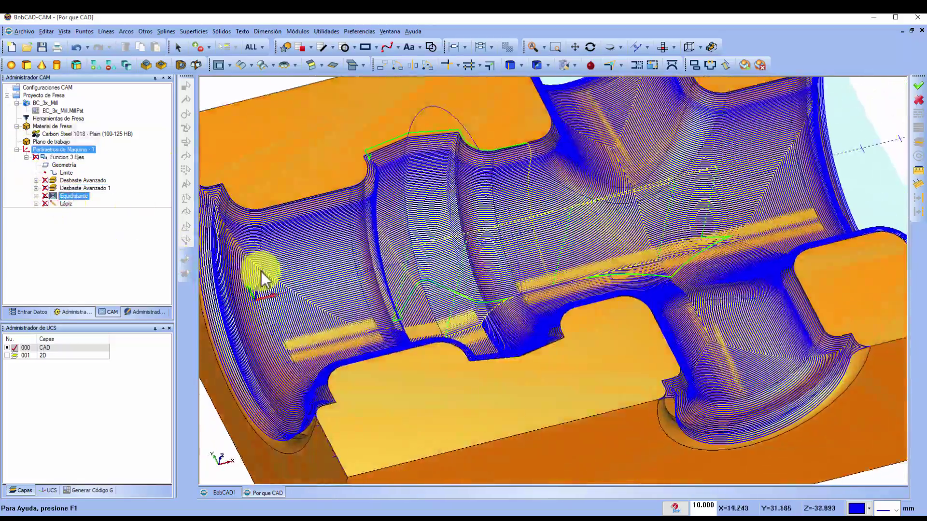
scroll(375, 313, up, 2)
middle_drag(527, 282, 646, 218)
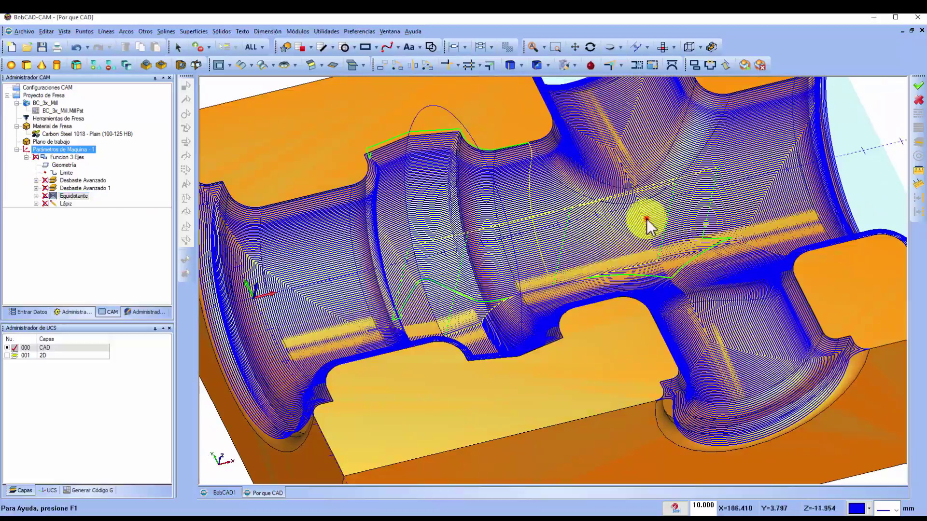
key(Left)
key(Left)
key(Left)
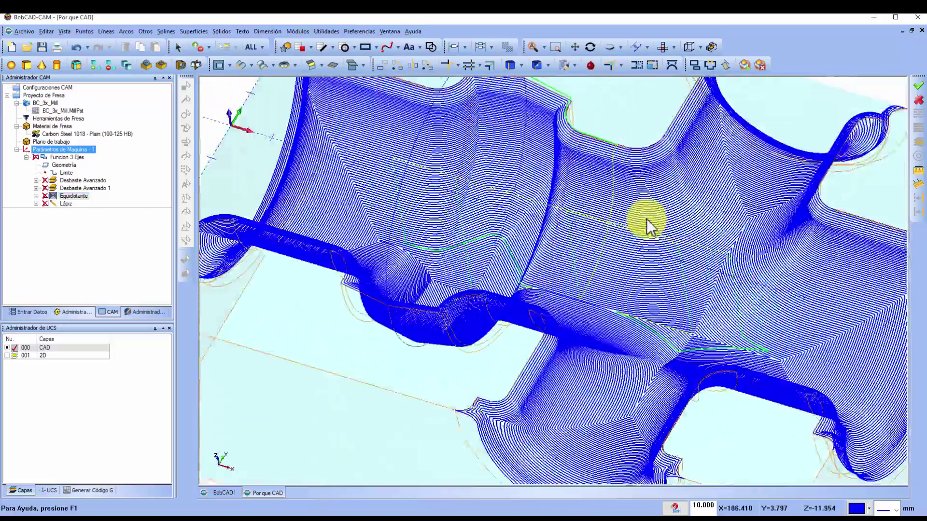
key(Left)
key(Left)
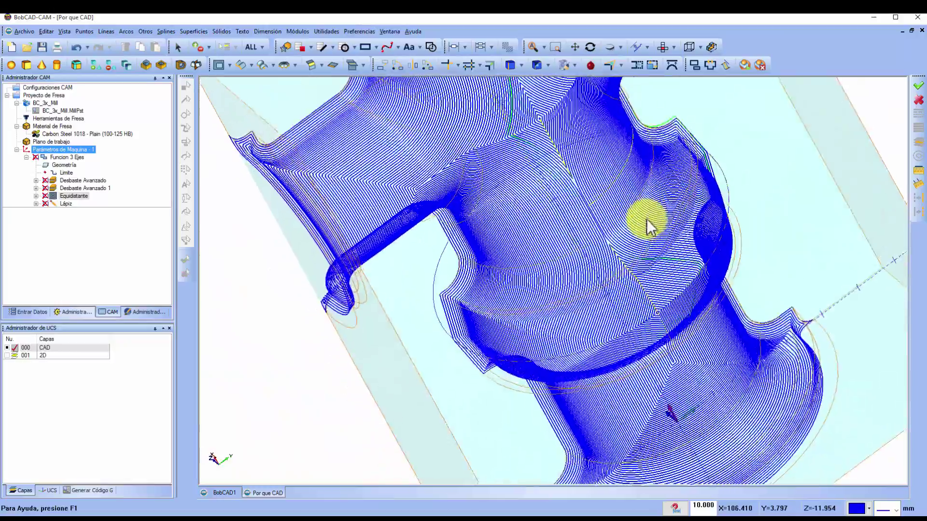
key(Left)
key(Left)
key(Left)
key(Left)
key(Left)
key(Left)
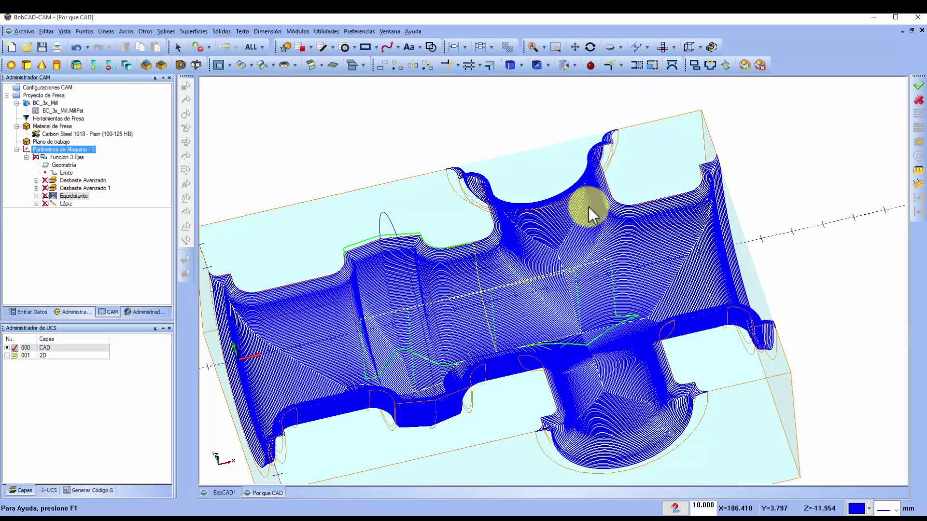
click(86, 188)
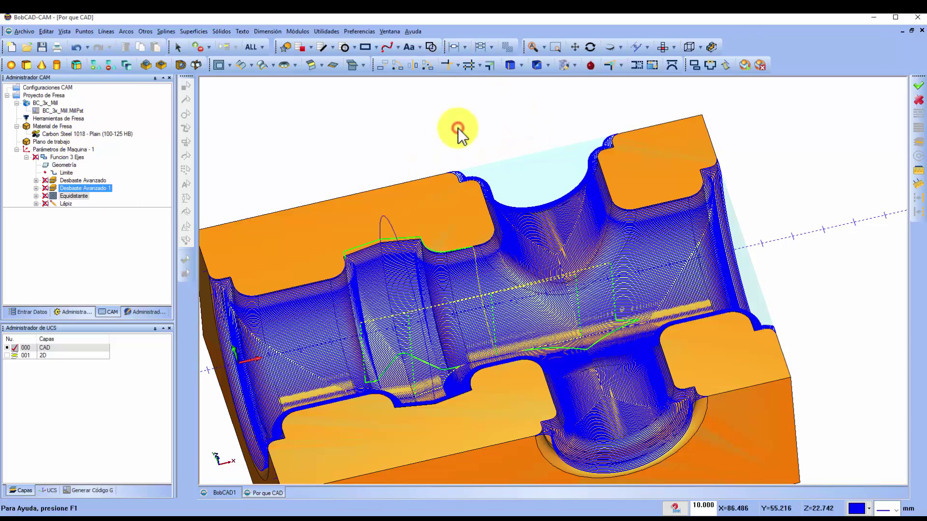
Hide toolpaths to show the solid part alone, zoomed in on the cavity groove.
click(67, 157)
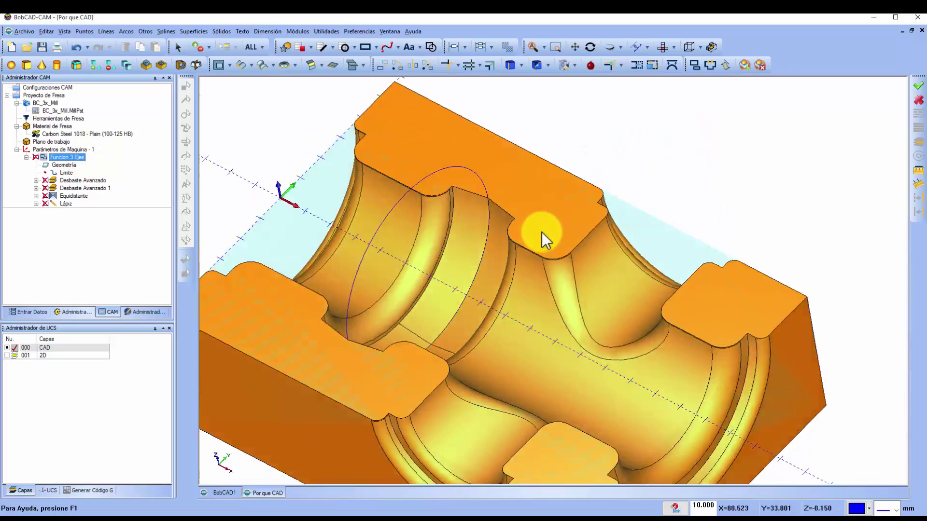
mouse_move(543, 236)
middle_down()
mouse_move(606, 252)
mouse_move(615, 306)
middle_up()
scroll(623, 270, up, 5)
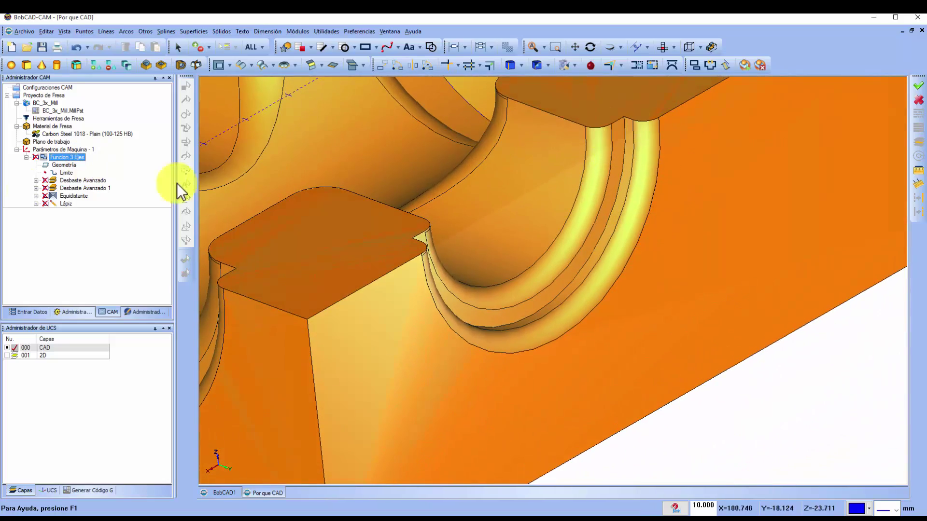
Redisplay the Equidistante toolpath and orbit and zoom around the groove to inspect it.
click(76, 196)
mouse_move(654, 128)
middle_down()
mouse_move(689, 161)
mouse_move(640, 151)
mouse_move(554, 166)
mouse_move(544, 186)
mouse_move(689, 207)
mouse_move(721, 173)
mouse_move(697, 259)
mouse_move(571, 282)
mouse_move(592, 222)
mouse_move(560, 213)
mouse_move(522, 144)
mouse_move(544, 103)
mouse_move(496, 118)
mouse_move(532, 222)
mouse_move(515, 219)
mouse_move(569, 239)
mouse_move(659, 191)
middle_up()
scroll(627, 145, up, 2)
scroll(626, 149, down, 3)
scroll(541, 102, up, 2)
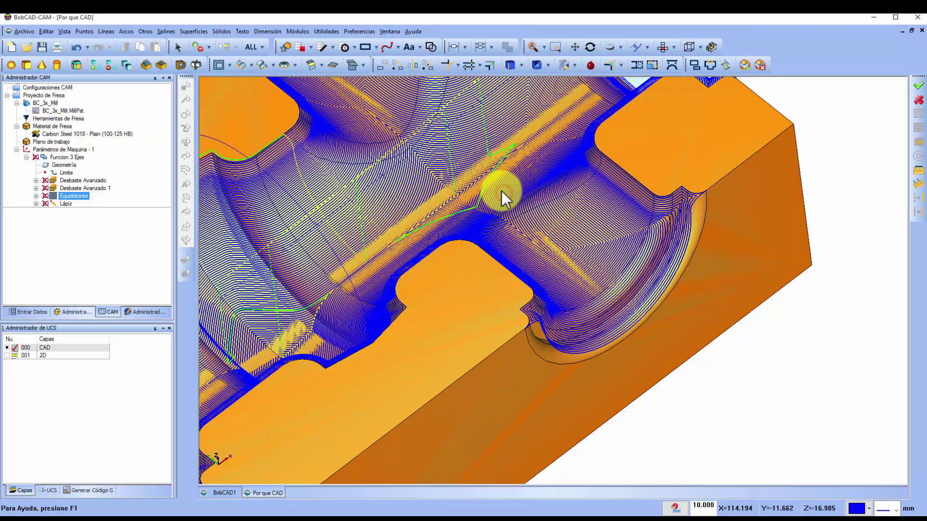
scroll(501, 191, down, 2)
scroll(501, 190, down, 3)
Edit Funcion 3 Ejes in the milling wizard and review the Lápiz operation's 1.500 ball tool.
right_click(62, 155)
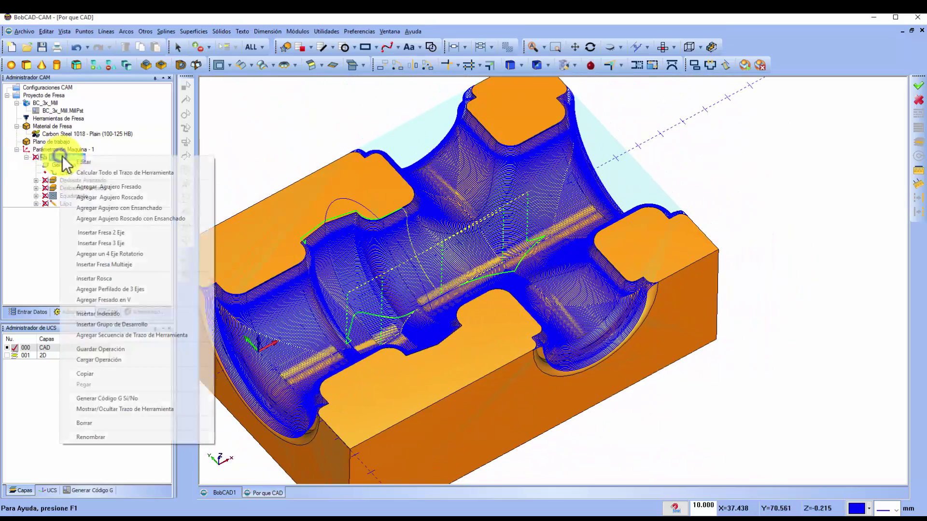
click(76, 162)
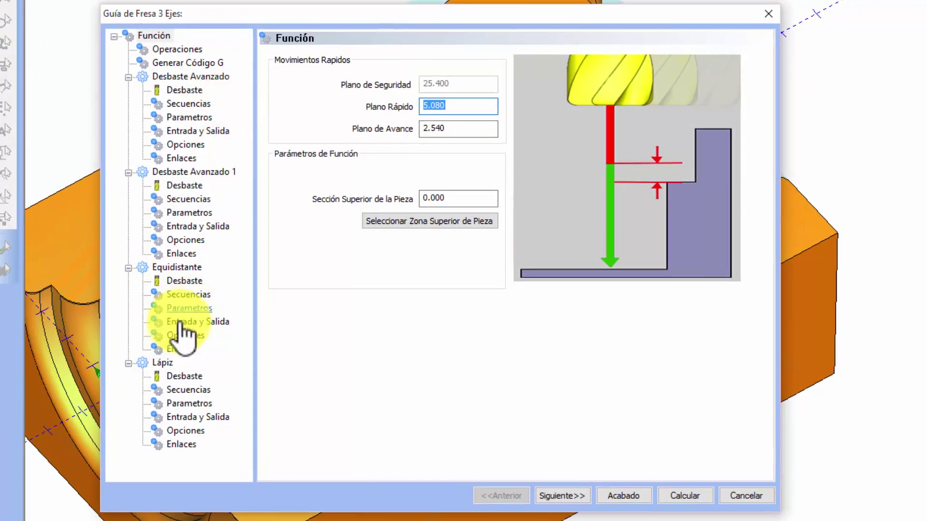
click(160, 363)
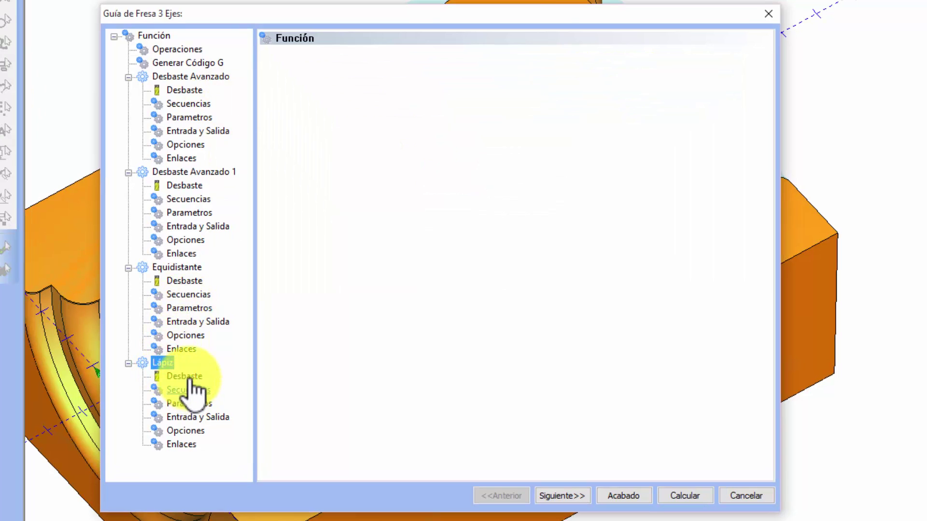
click(189, 377)
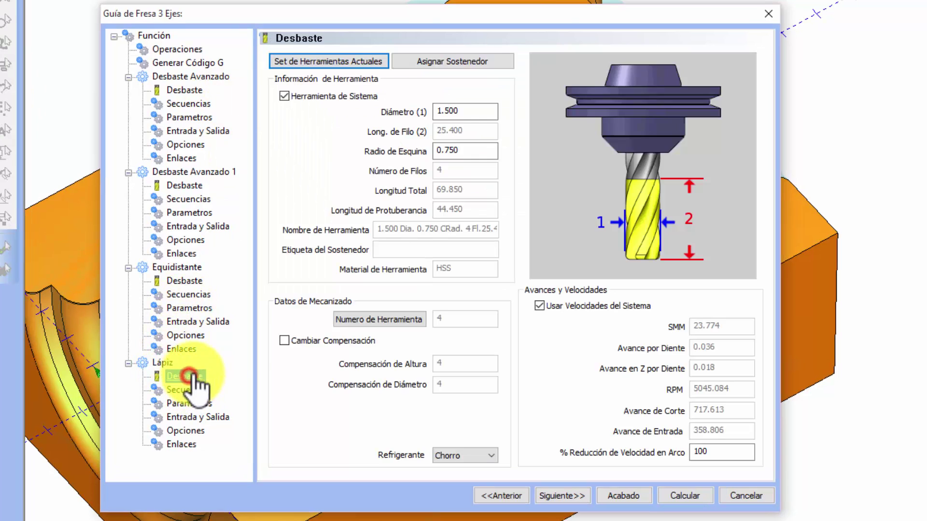
click(470, 108)
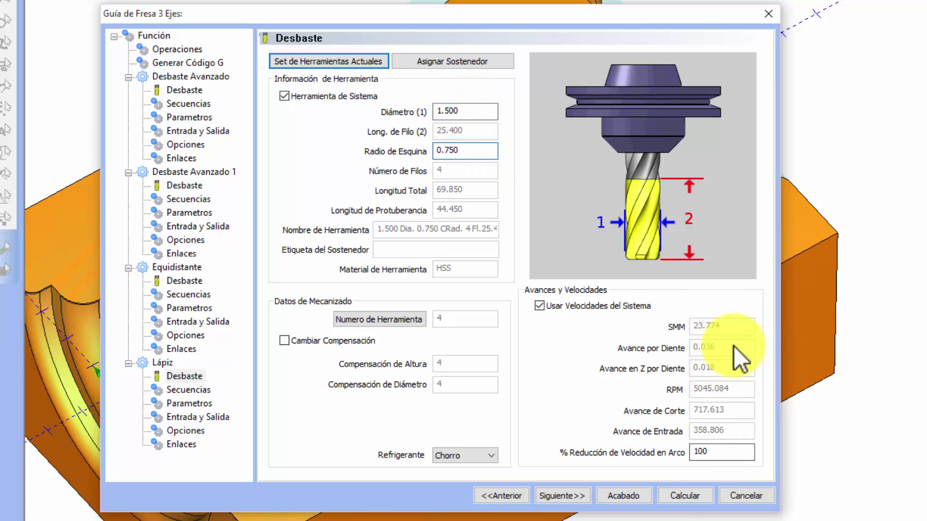
Set the Lápiz cut direction on the cutting sequence page and move on to its parameters page.
click(556, 492)
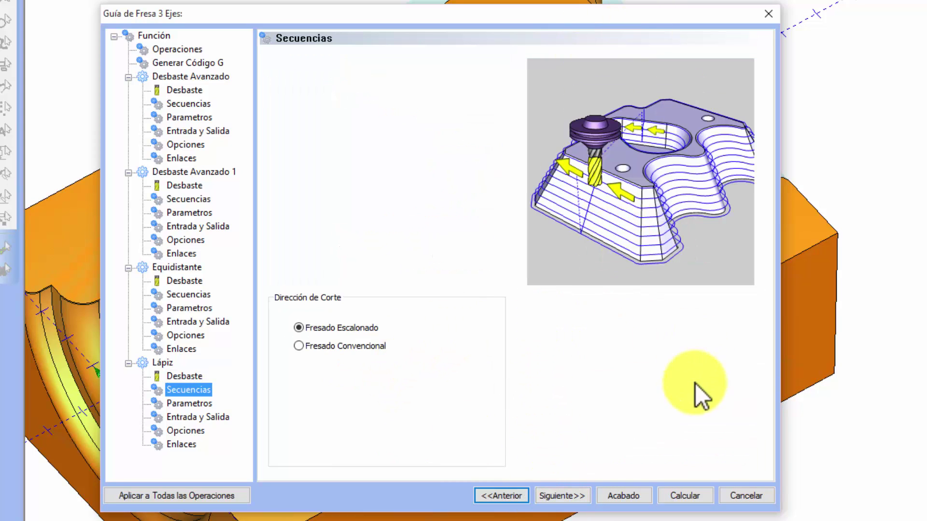
click(343, 345)
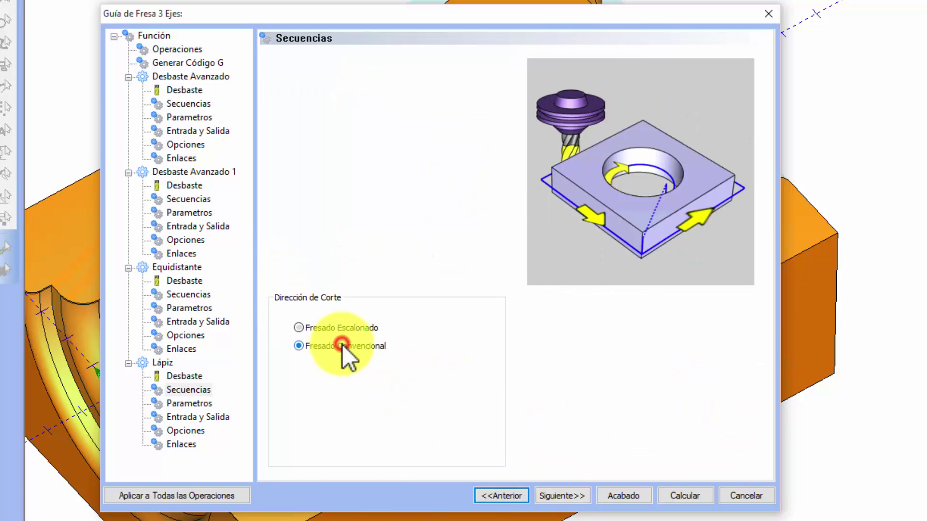
click(367, 328)
click(558, 488)
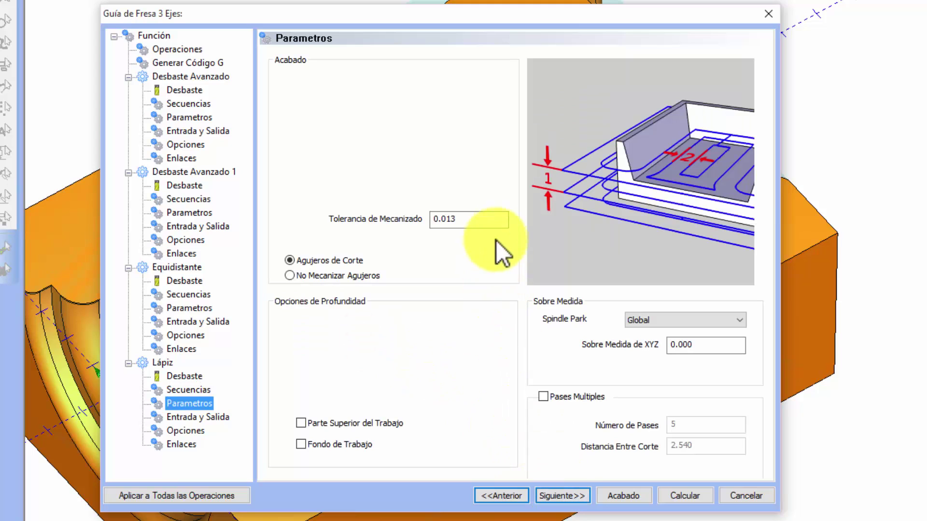
Keep 0.013 tolerance, zero XYZ stock and multiple passes off, then reach entry/exit settings.
click(475, 216)
click(713, 346)
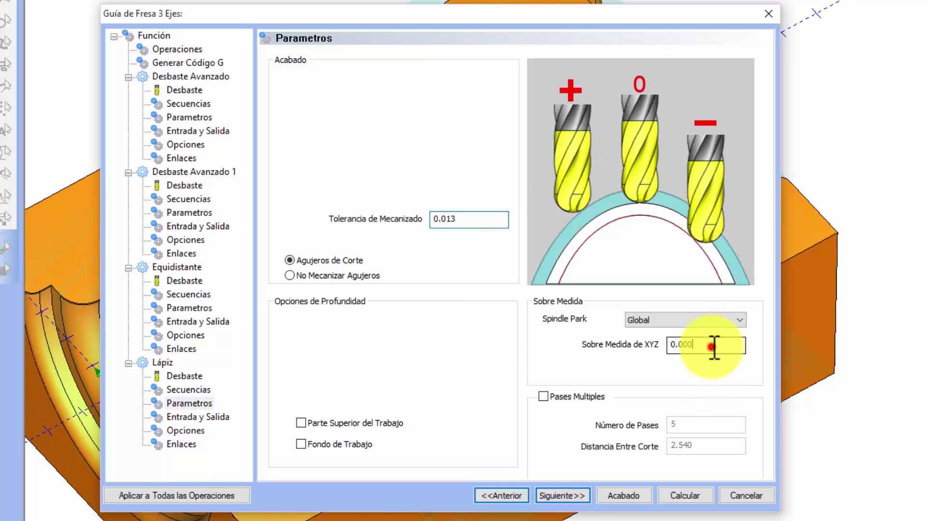
click(562, 495)
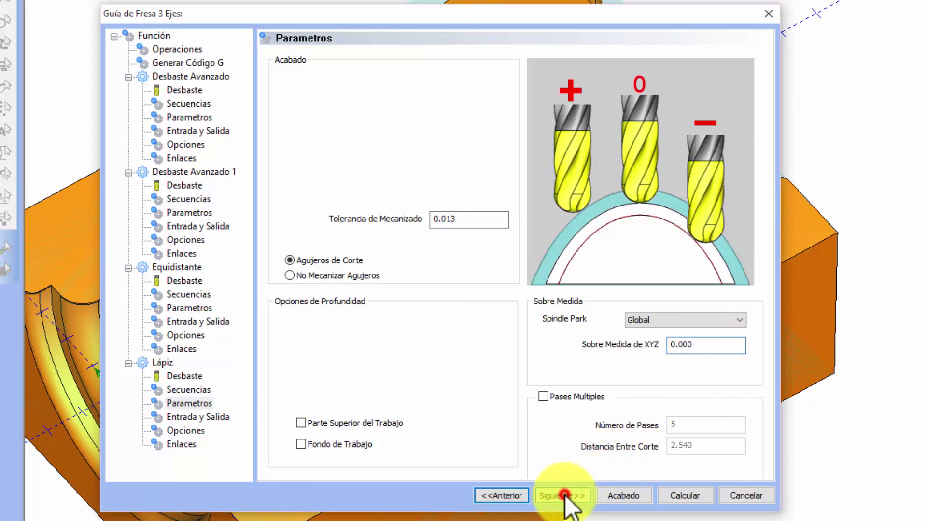
click(507, 491)
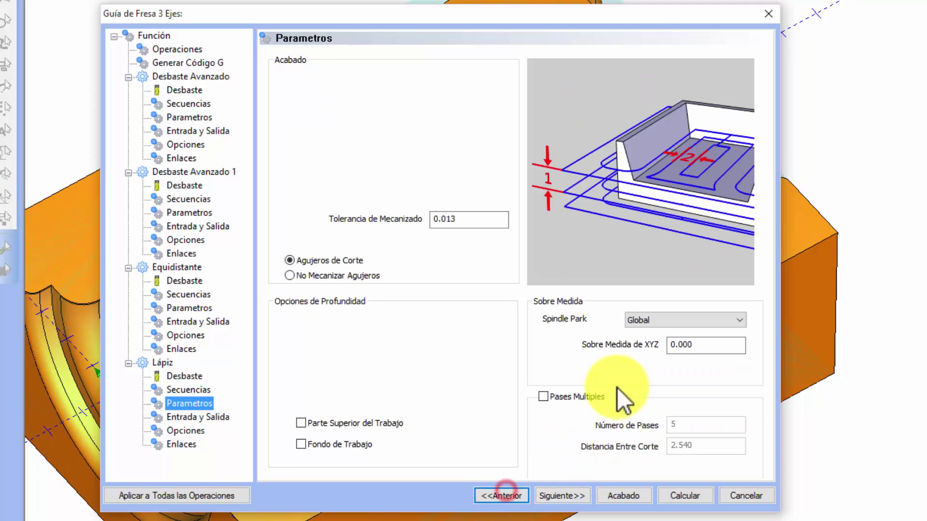
click(584, 395)
click(584, 396)
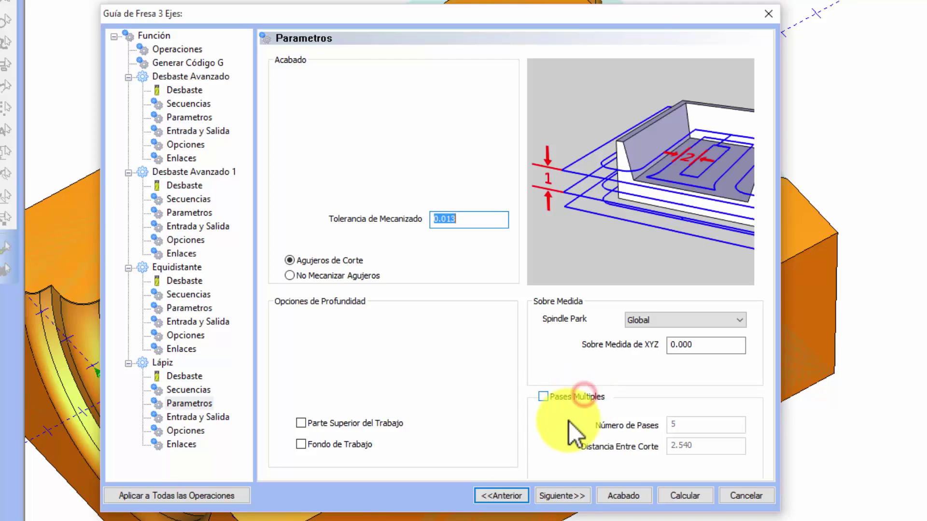
click(564, 496)
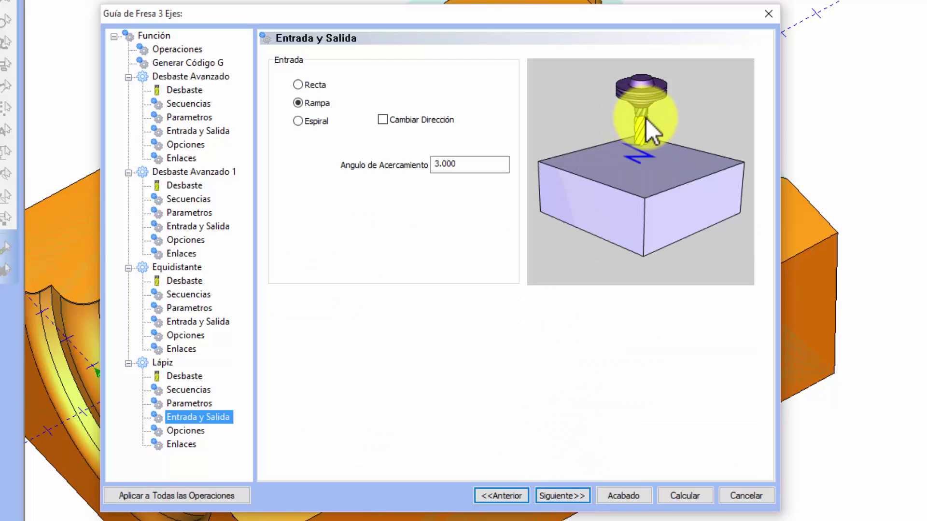
Keep the cut limit at Centro de la Herramienta, accept the linking settings, and finish the wizard.
click(563, 496)
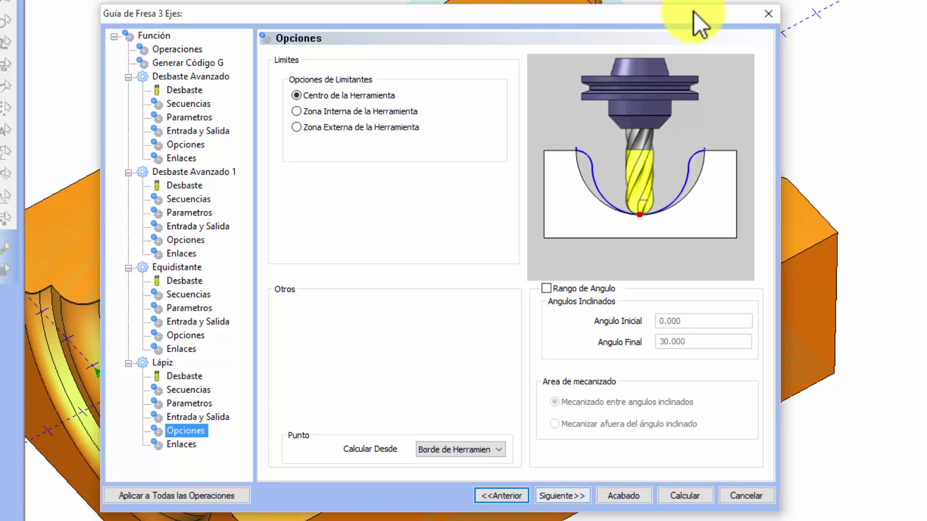
click(375, 110)
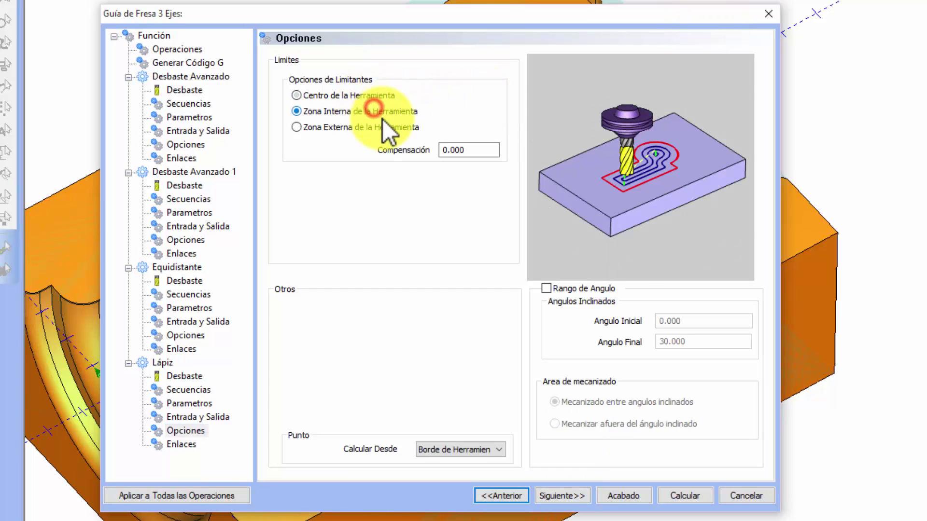
click(384, 124)
click(396, 97)
click(358, 109)
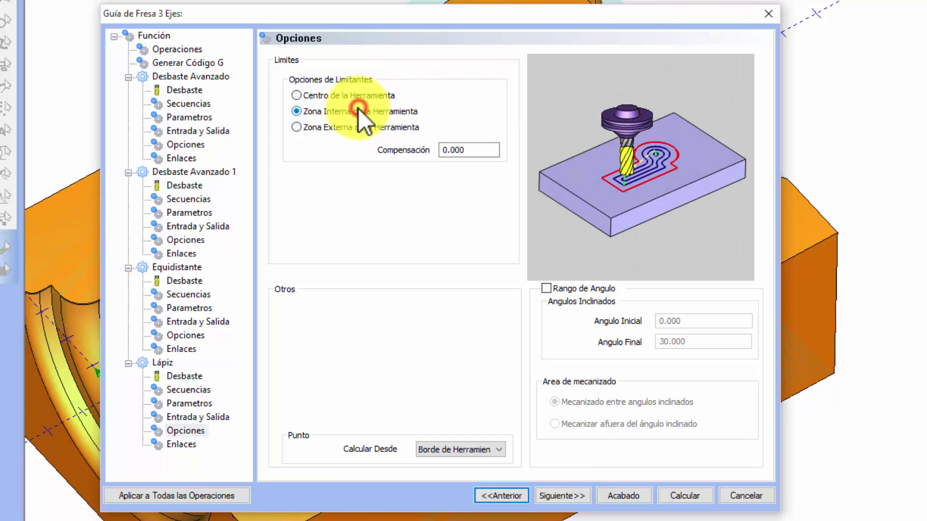
click(367, 92)
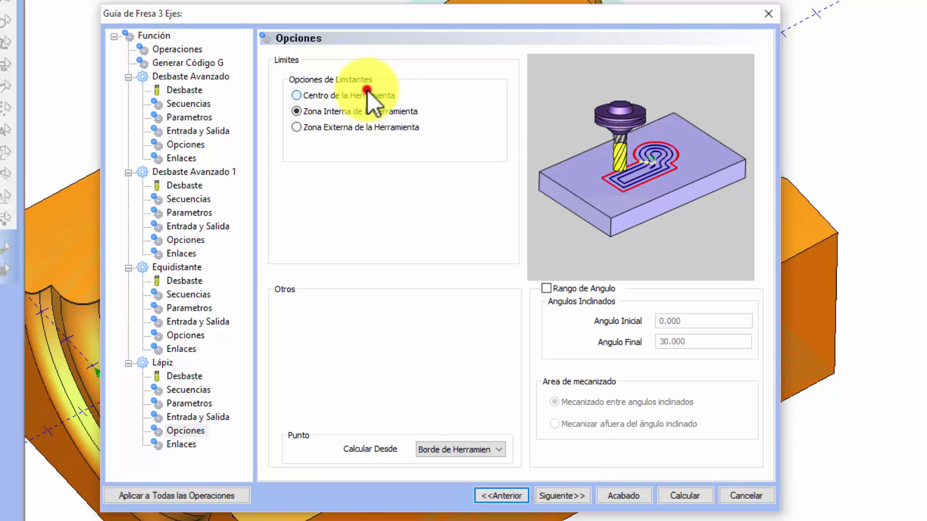
click(553, 491)
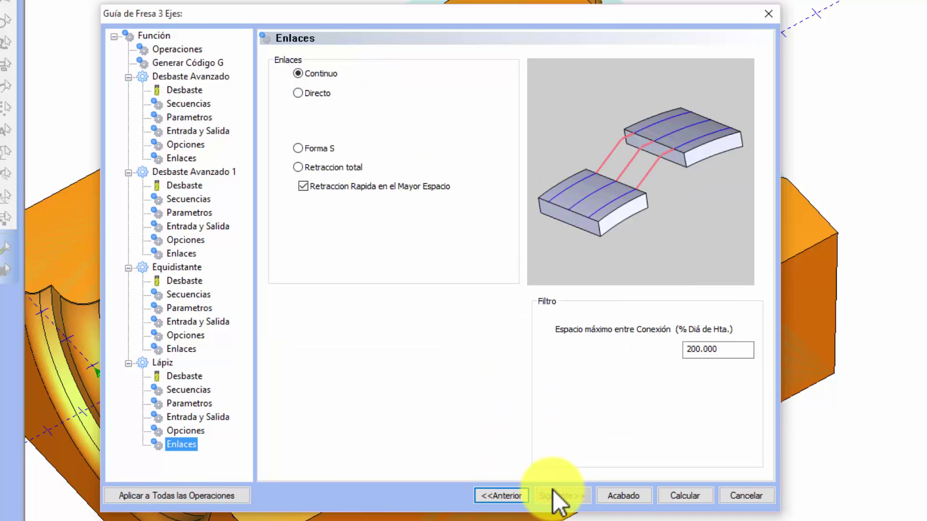
click(615, 488)
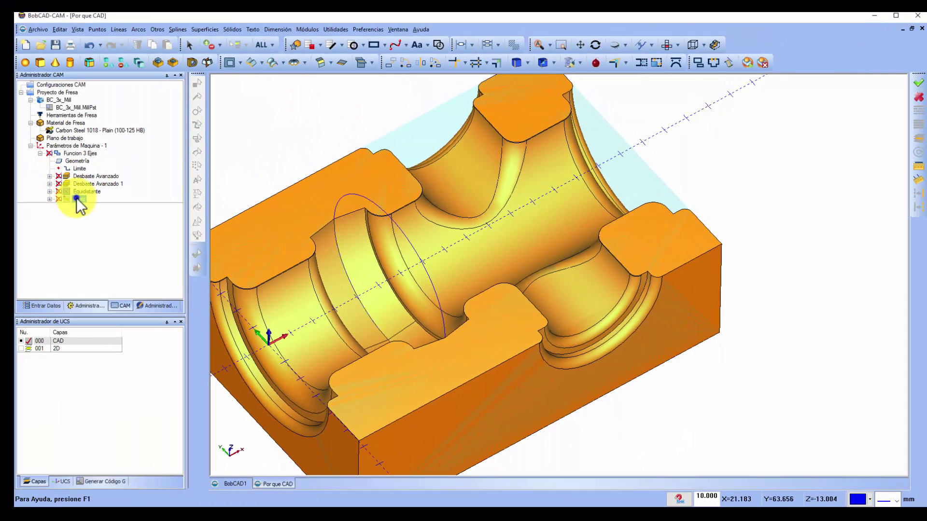
Run Calcular Trazo de Herramienta on Lápiz, then zoom and orbit to inspect the fillet passes.
right_click(76, 199)
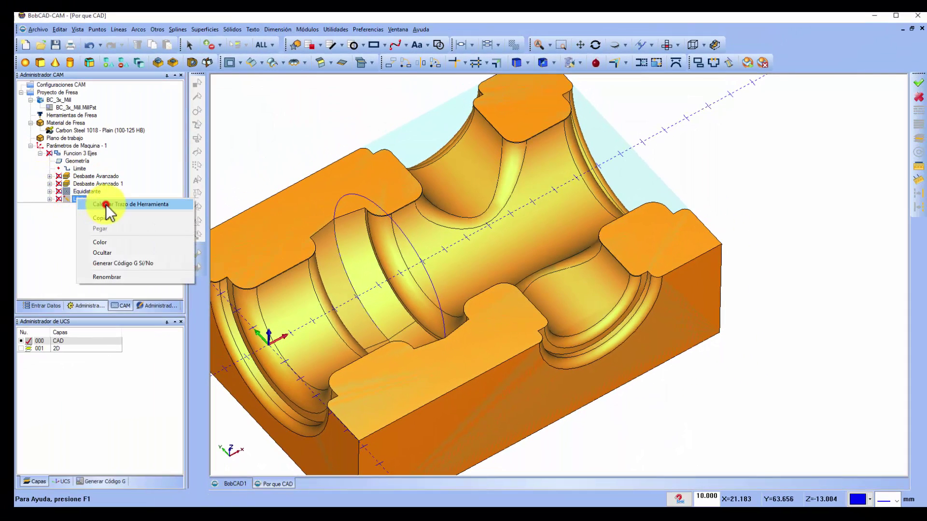
click(104, 201)
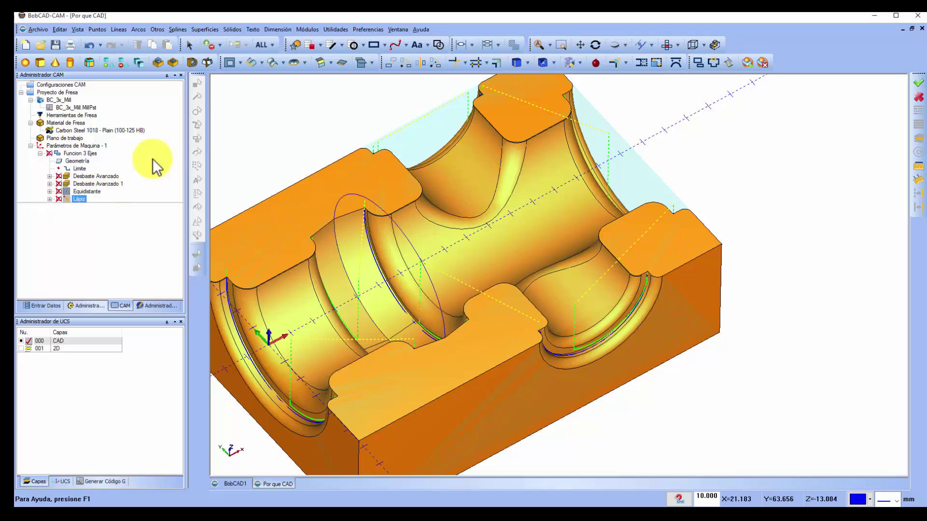
scroll(688, 258, up, 1)
scroll(676, 270, up, 2)
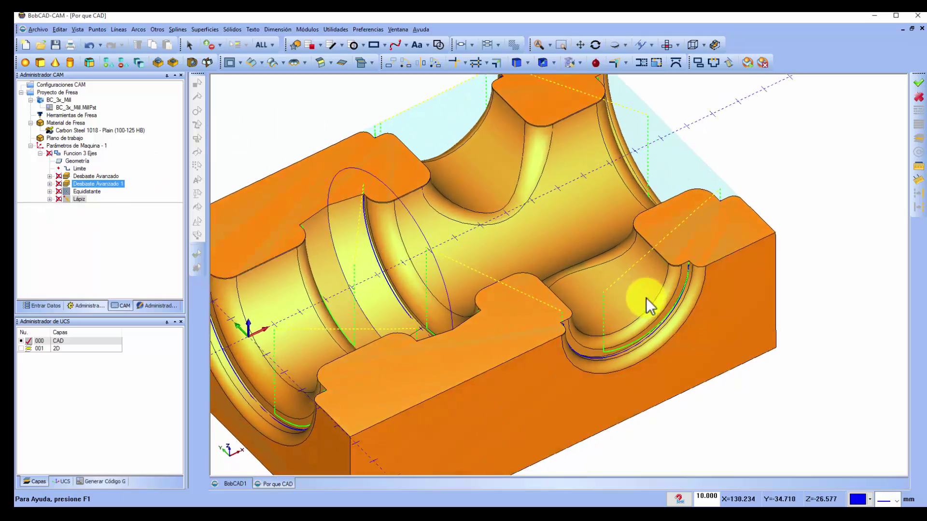
scroll(648, 306, up, 2)
scroll(606, 331, up, 2)
mouse_move(538, 314)
middle_down()
mouse_move(559, 356)
mouse_move(642, 372)
mouse_move(703, 309)
mouse_move(786, 182)
mouse_move(777, 242)
mouse_move(683, 352)
mouse_move(676, 259)
mouse_move(658, 187)
mouse_move(634, 303)
mouse_move(487, 172)
mouse_move(517, 130)
mouse_move(528, 223)
mouse_move(676, 262)
mouse_move(745, 203)
mouse_move(738, 211)
mouse_move(752, 211)
mouse_move(738, 213)
mouse_move(638, 155)
mouse_move(633, 161)
middle_up()
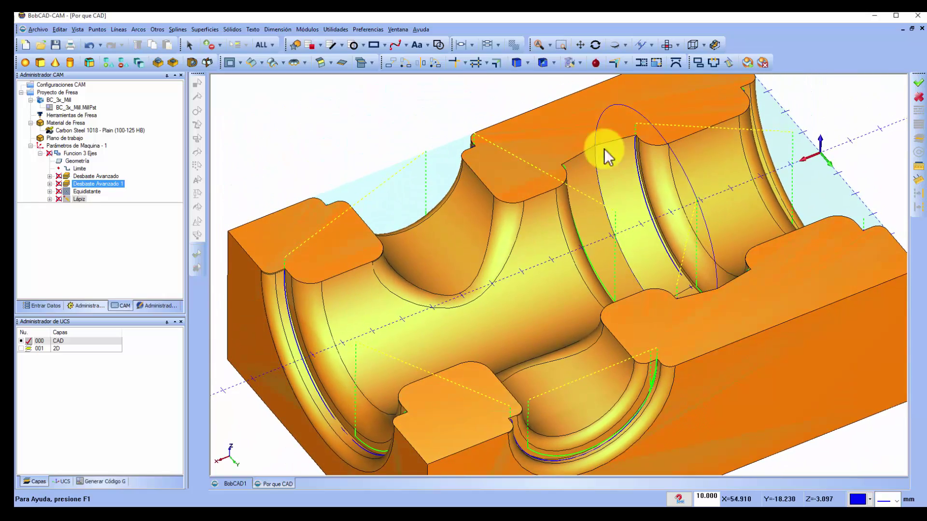
click(76, 146)
click(96, 176)
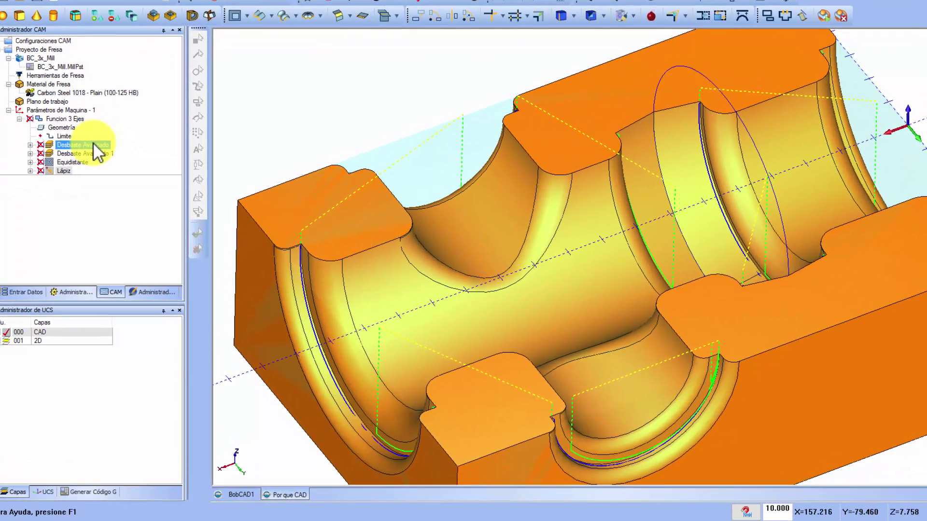
click(105, 177)
click(99, 154)
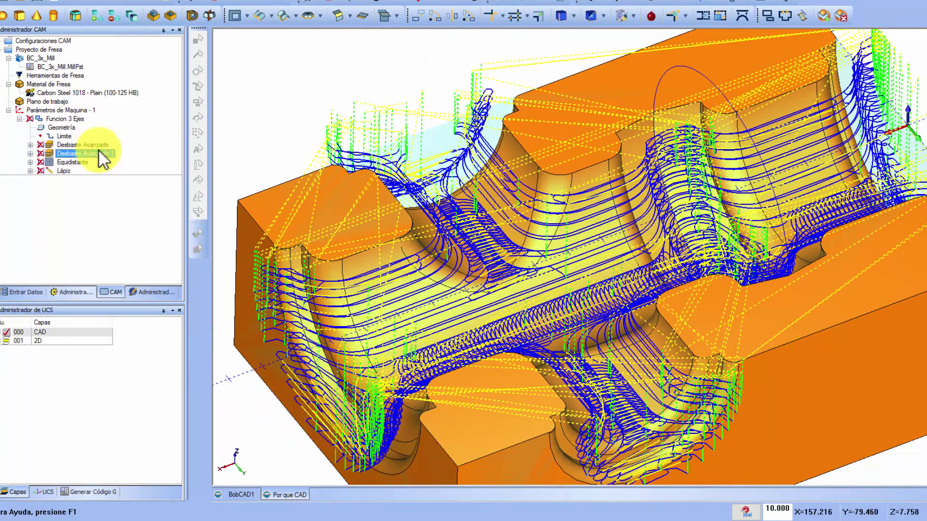
click(70, 163)
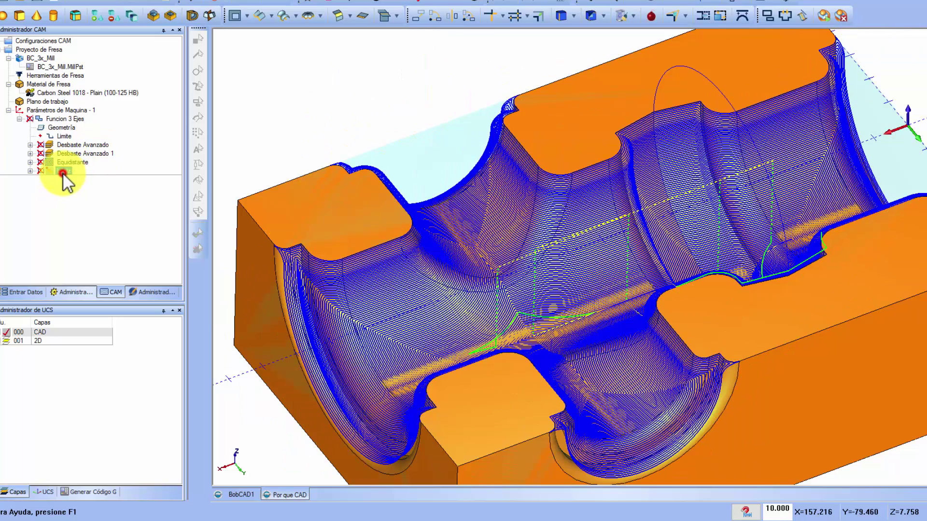
click(62, 172)
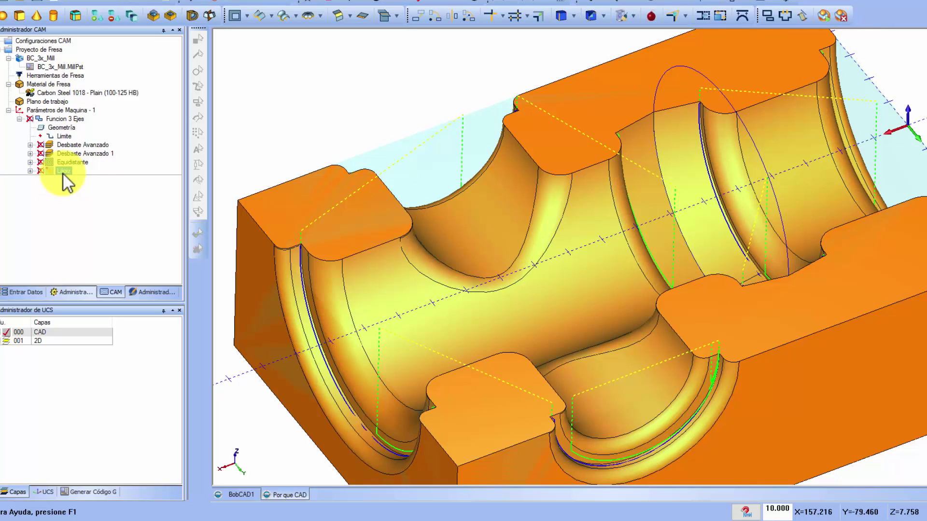